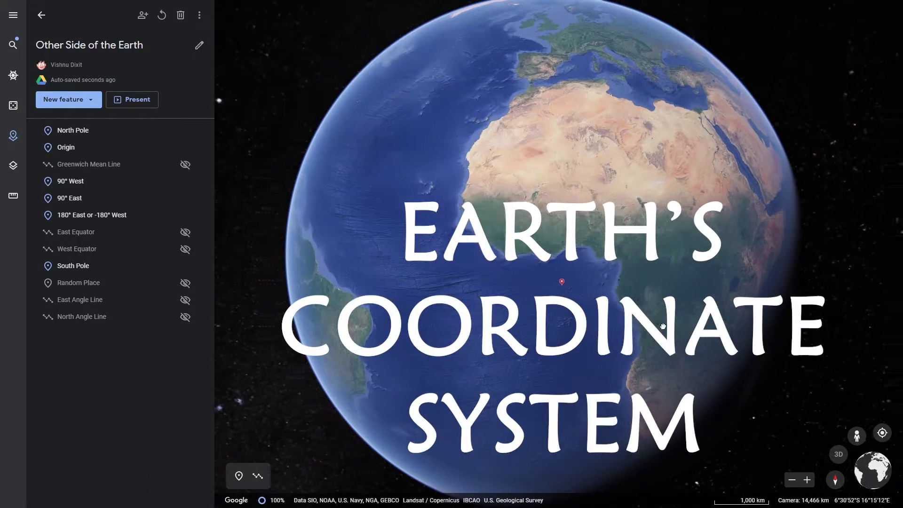
- Make the Greenwich Mean Line, East Equator and West Equator features visible on the globe
left_click_drag(628, 318, 672, 299)
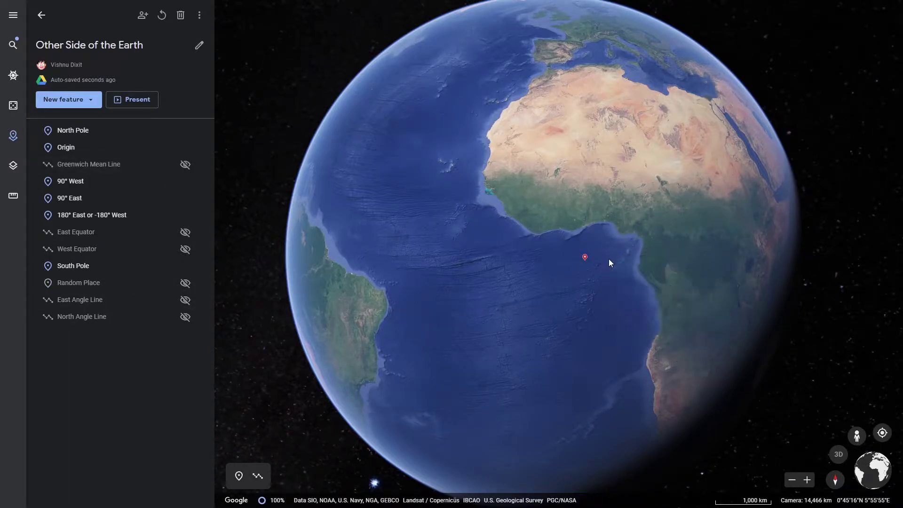
scroll(607, 259, "up", 5)
left_click(184, 166)
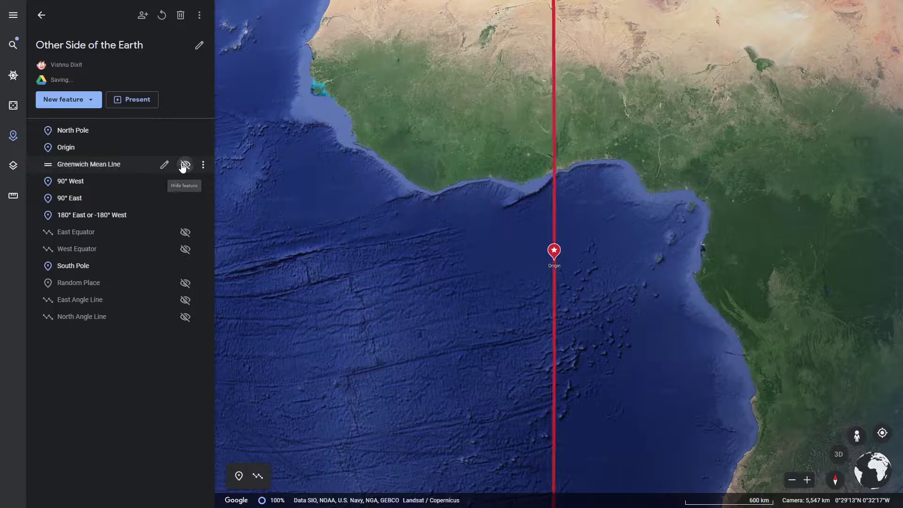
left_click(185, 235)
left_click(185, 249)
- Make the Random Place marker visible on the globe
scroll(403, 328, "down", 5)
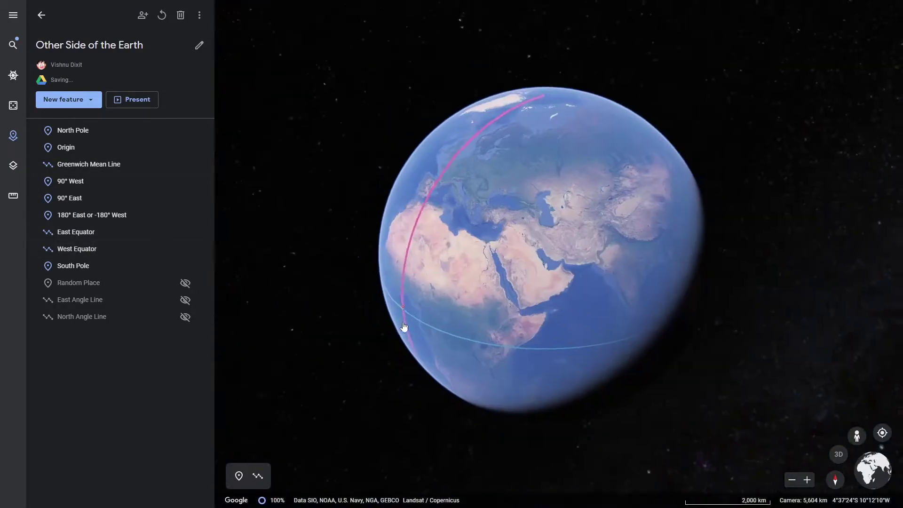
scroll(468, 303, "up", 4)
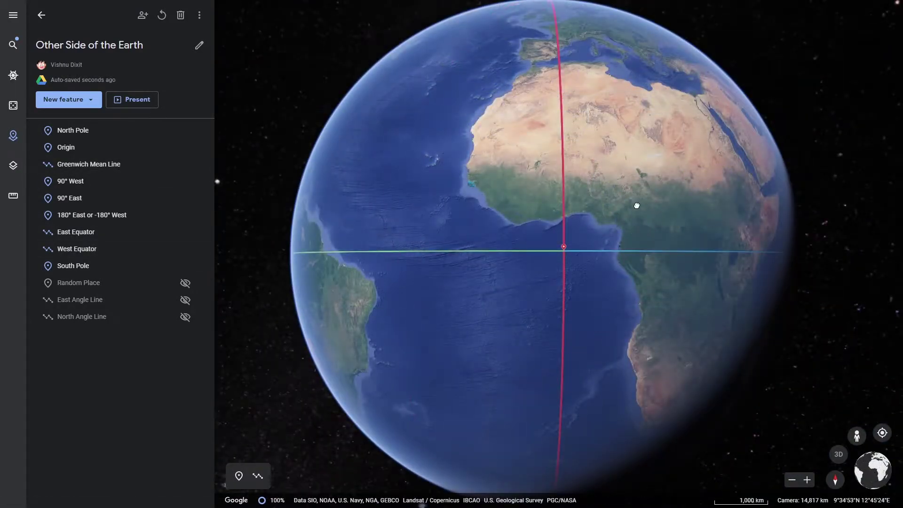
left_click_drag(637, 204, 645, 267)
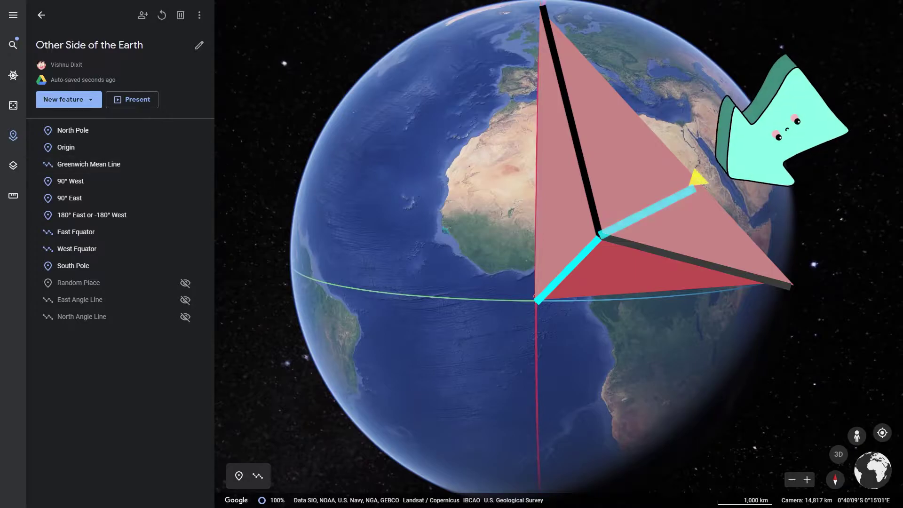
left_click(185, 317)
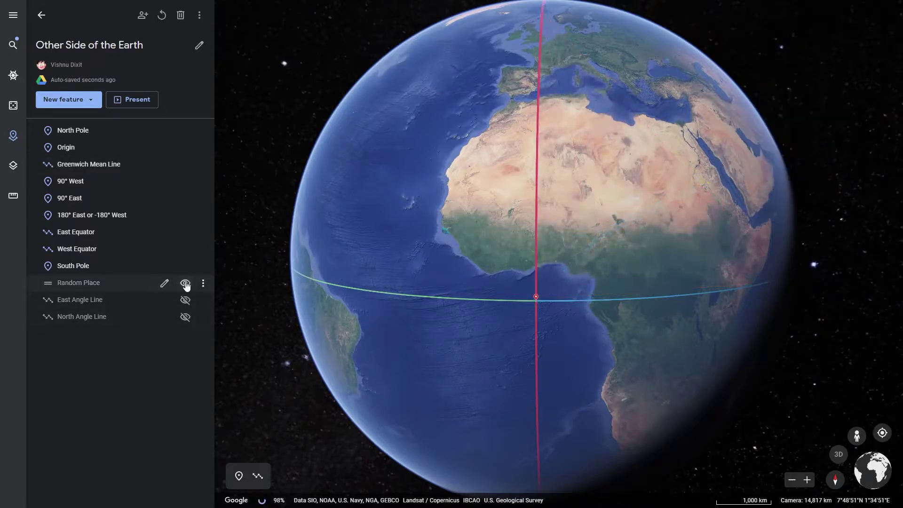
left_click(185, 283)
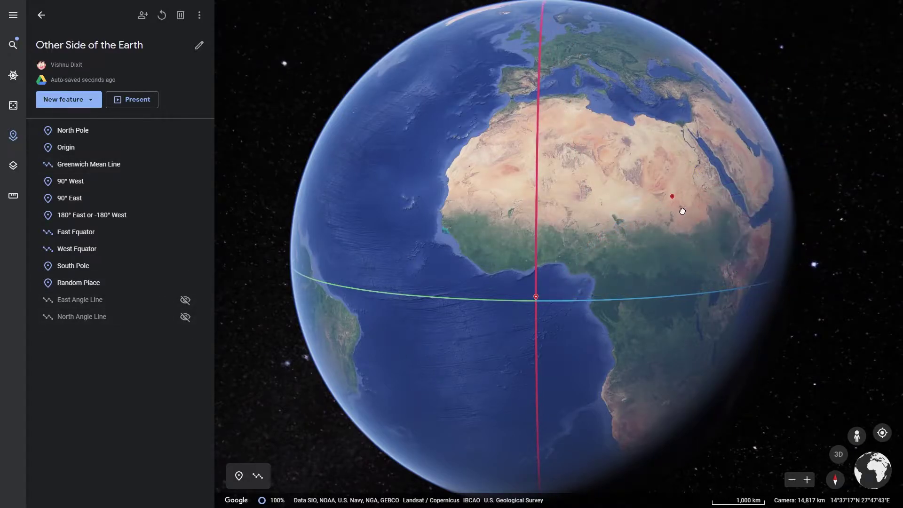
- Make the East Angle Line from the North Pole to the Random Place marker visible
left_click_drag(692, 215, 665, 214)
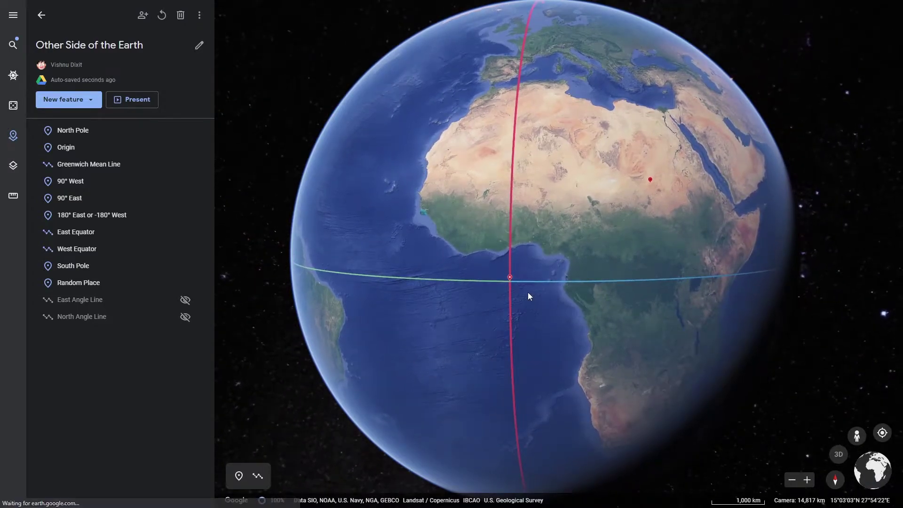
scroll(527, 292, "up", 2)
scroll(570, 228, "down", 1)
left_click_drag(592, 248, 592, 282)
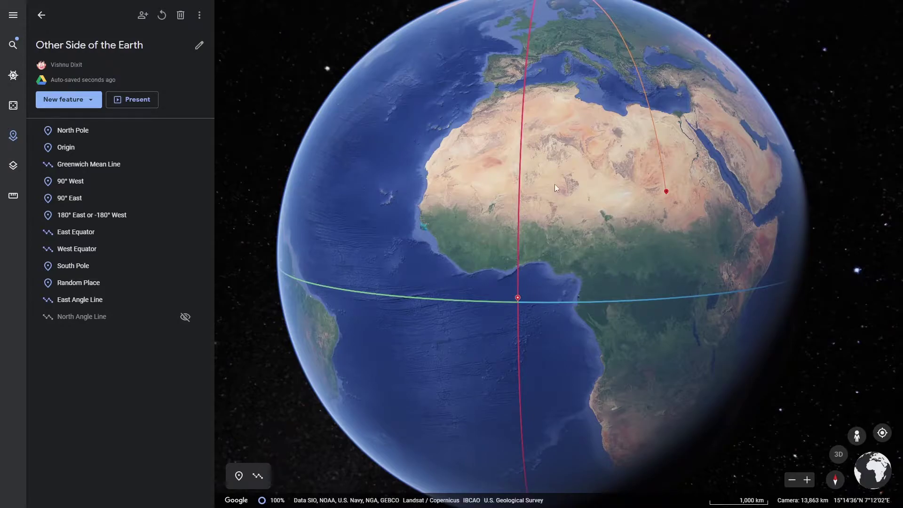
- Examine the angle between the Greenwich Mean Line and the East Angle Line at the North Pole and near the equator
left_click_drag(554, 188, 568, 383)
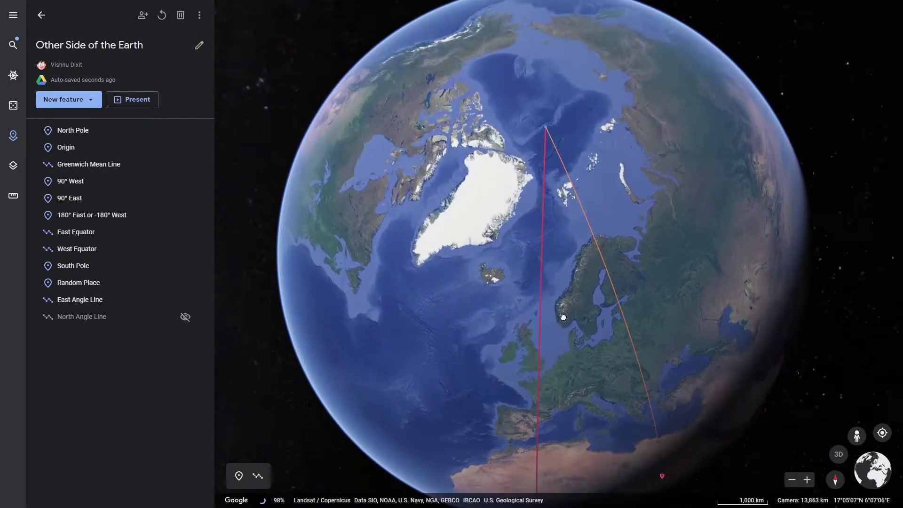
left_click_drag(563, 317, 557, 383)
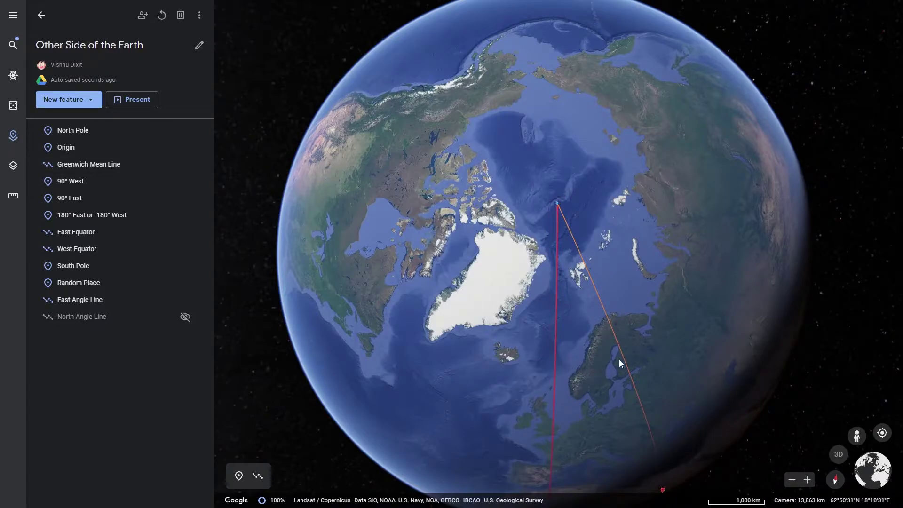
left_click_drag(607, 402, 599, 262)
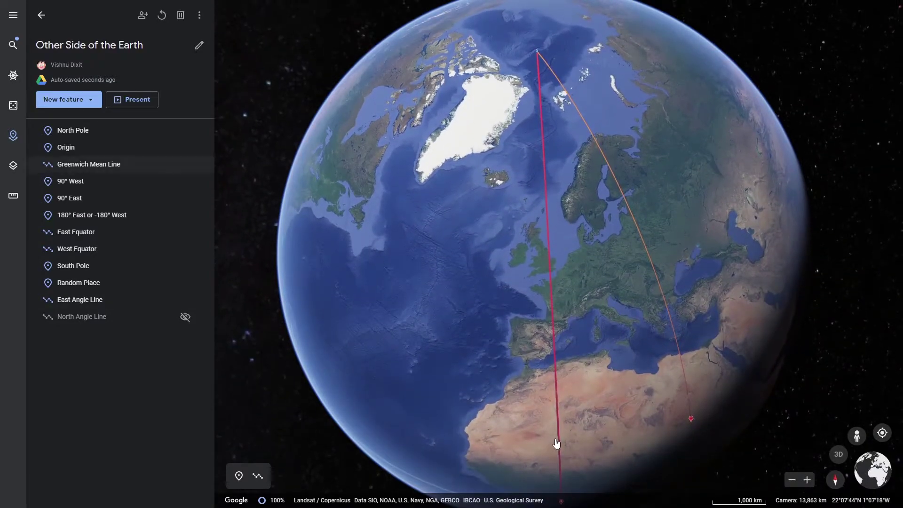
left_click_drag(621, 454, 557, 295)
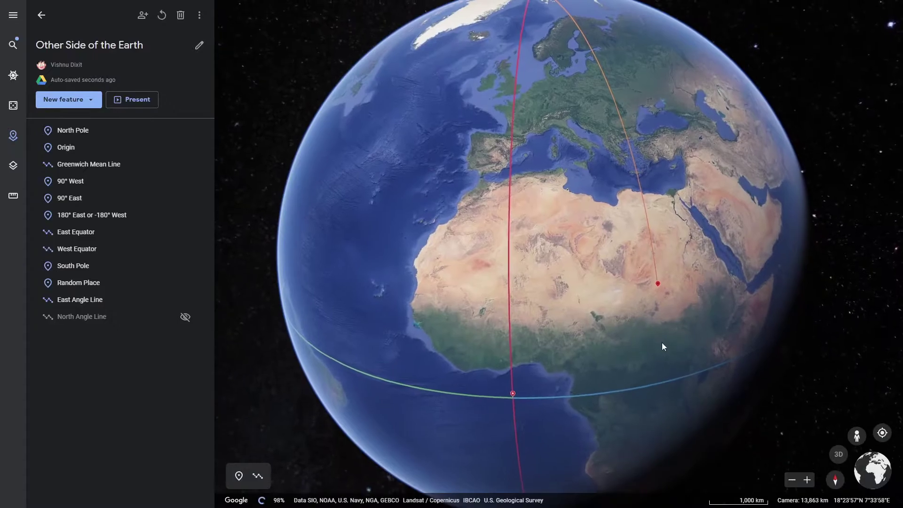
left_click_drag(662, 346, 433, 282)
left_click_drag(644, 259, 752, 250)
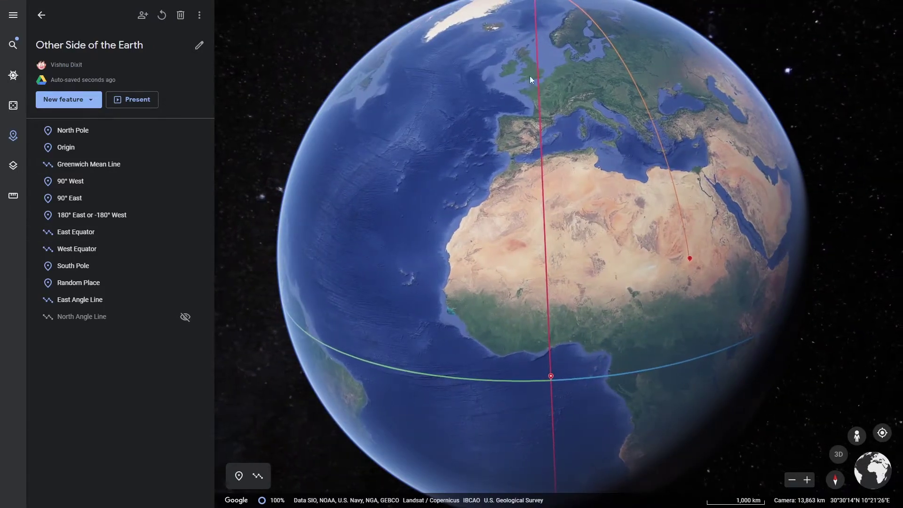
- Make the North Angle Line between the Random Place marker and the East Equator visible and inspect it
left_click_drag(672, 333, 528, 268)
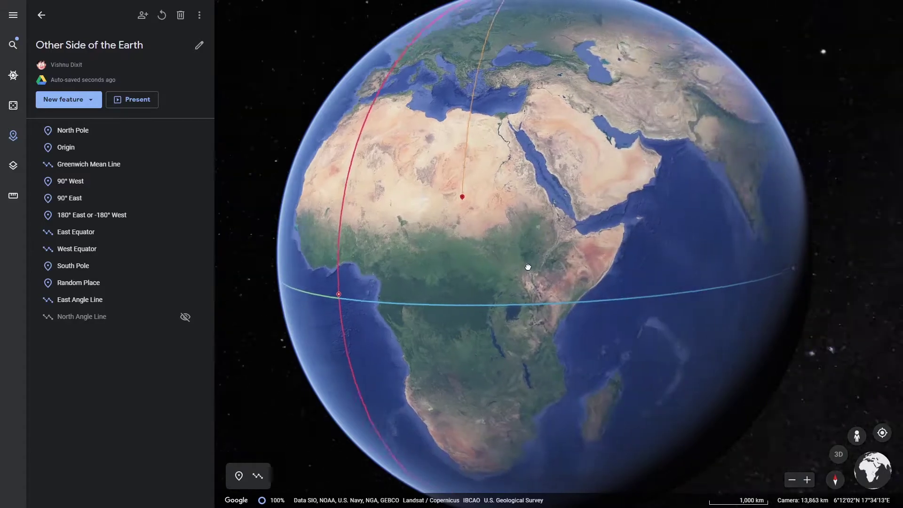
left_click(186, 317)
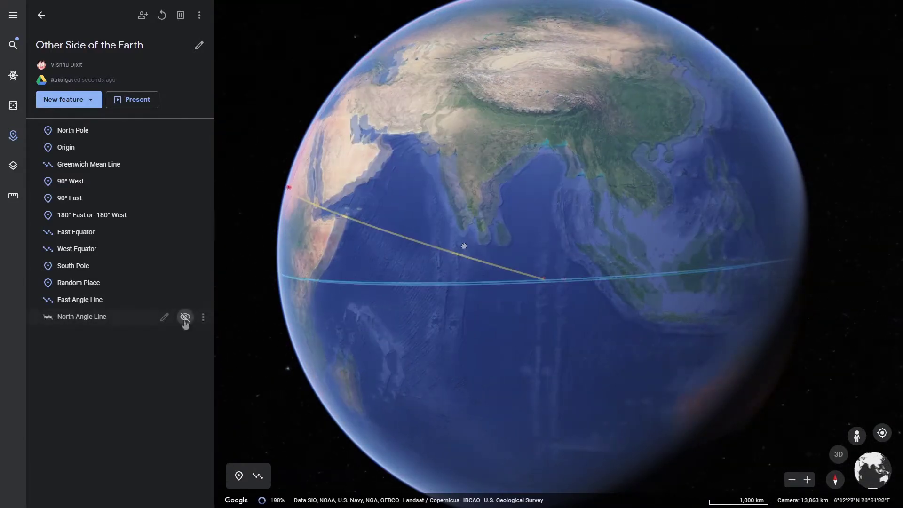
left_click_drag(423, 325, 399, 304)
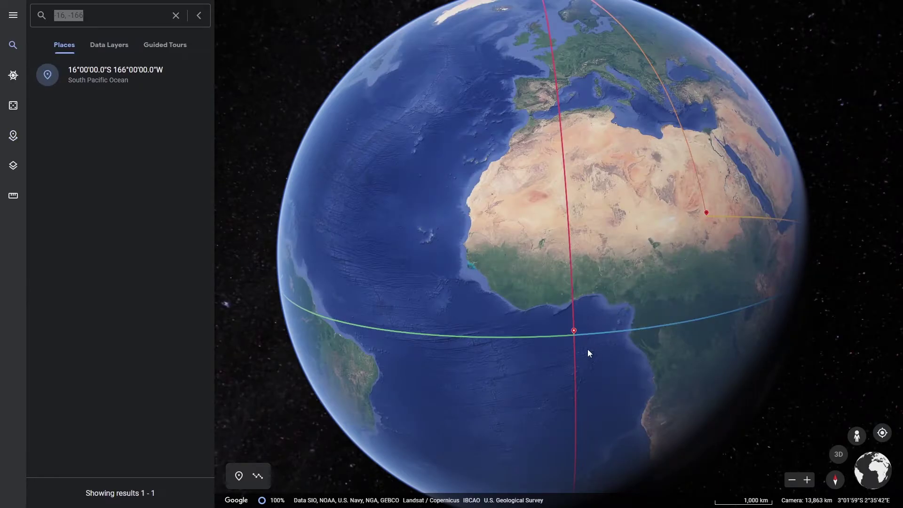
- Examine the West Equator, the North Pole and both meridian lines around the globe, ending at the Random Place marker in Africa
left_click_drag(588, 351, 722, 316)
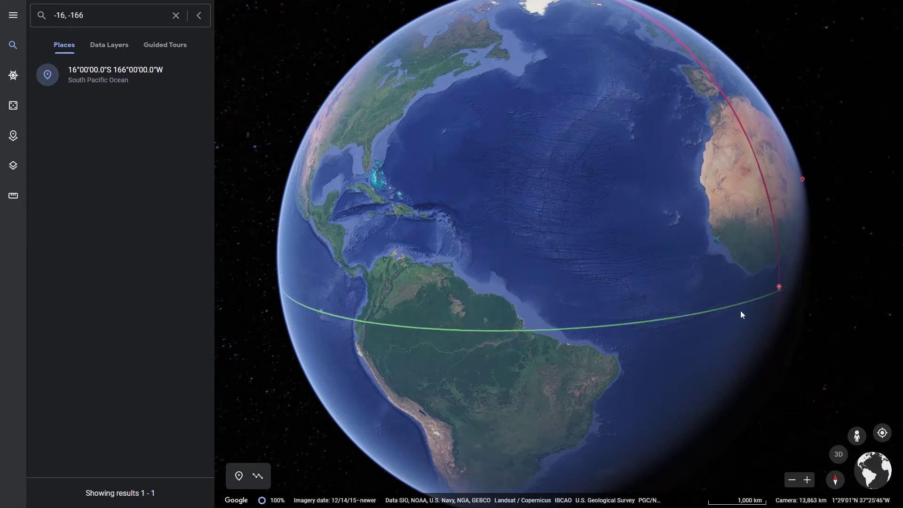
left_click_drag(568, 308, 557, 273)
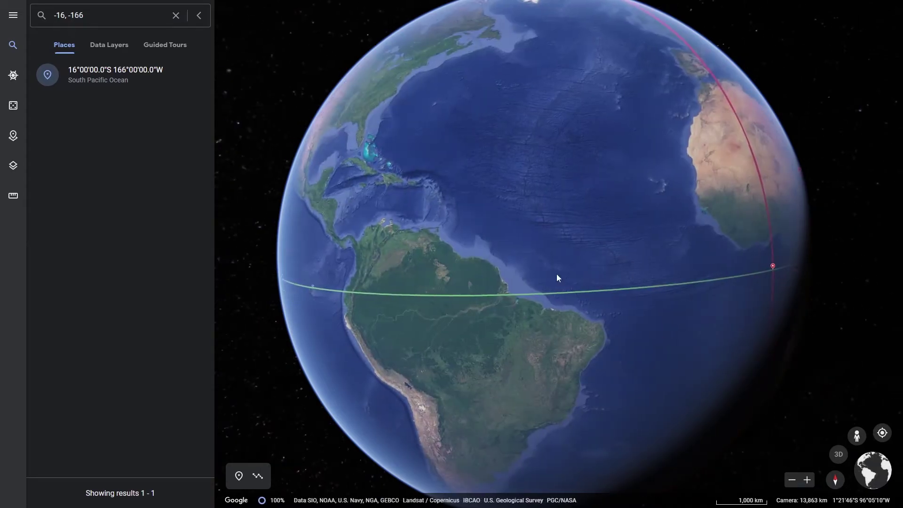
left_click_drag(760, 285, 705, 276)
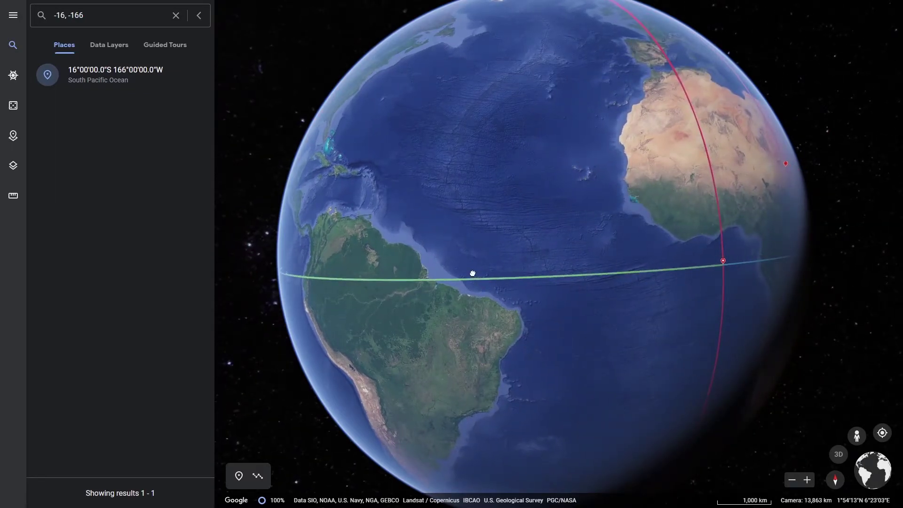
left_click_drag(473, 273, 541, 268)
left_click_drag(734, 304, 735, 282)
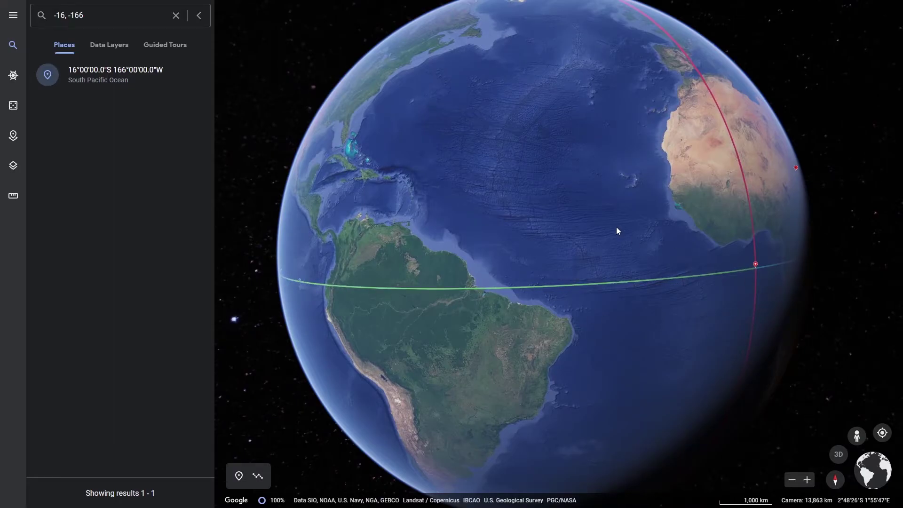
left_click_drag(617, 230, 615, 355)
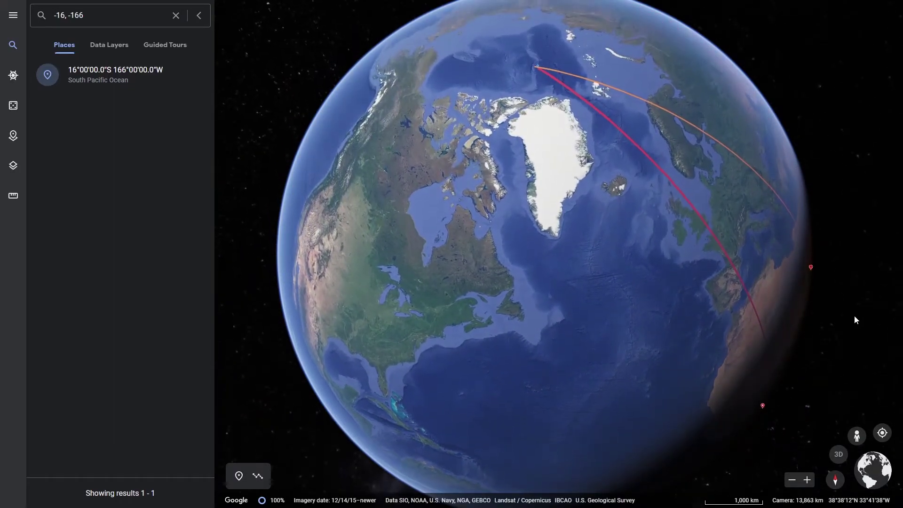
left_click_drag(654, 301, 653, 333)
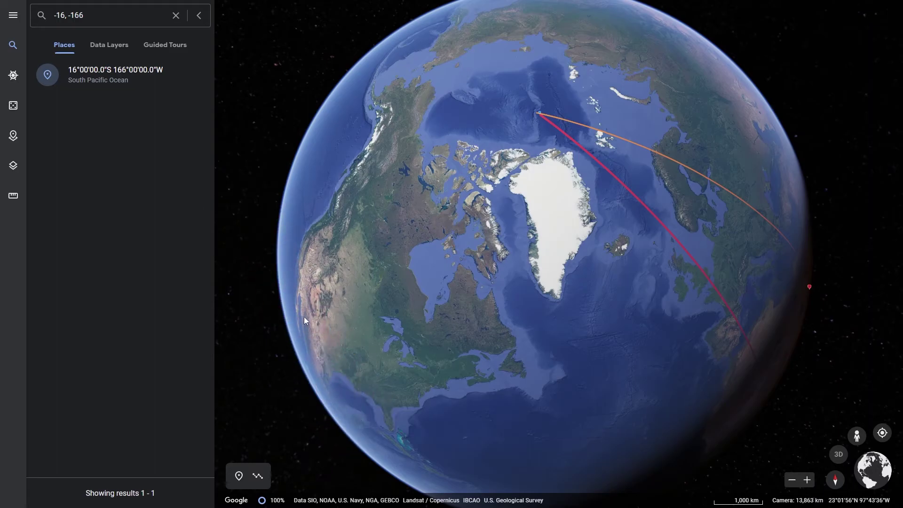
left_click_drag(773, 361, 795, 303)
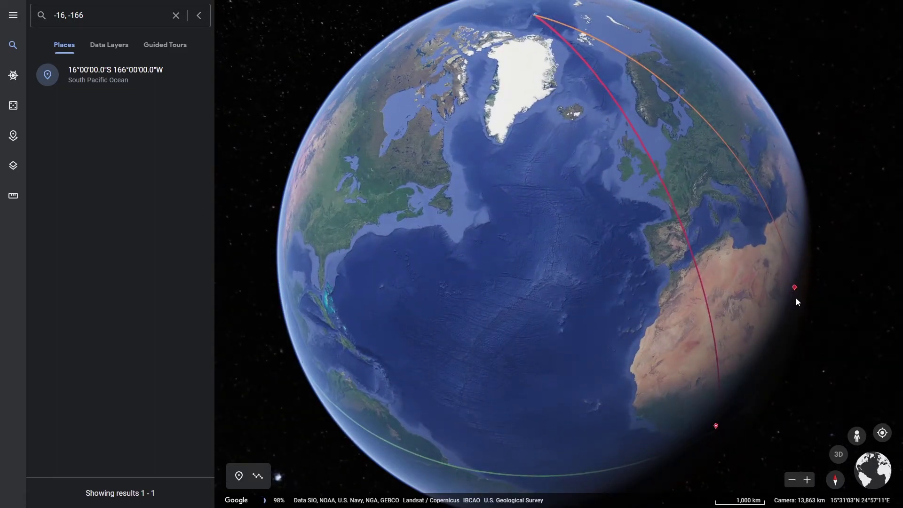
left_click_drag(641, 328, 768, 385)
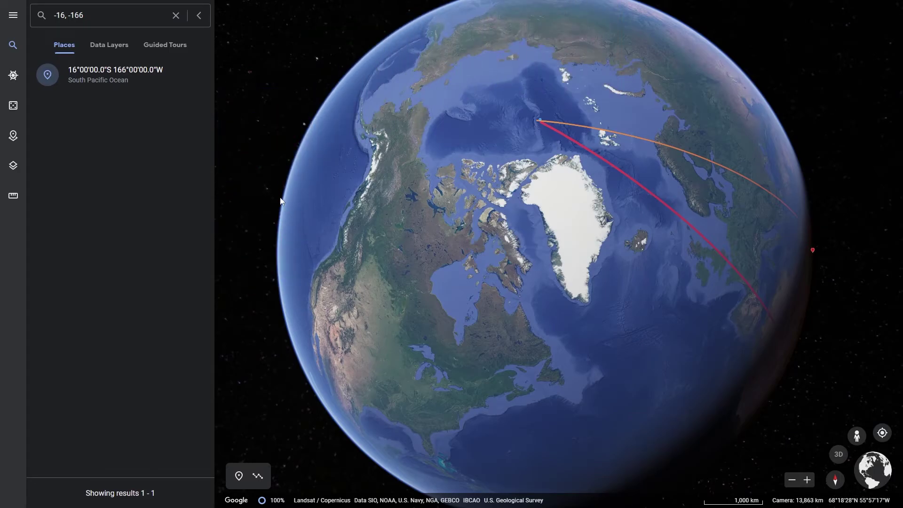
left_click_drag(640, 329, 458, 219)
left_click_drag(668, 353, 541, 247)
left_click_drag(625, 317, 652, 324)
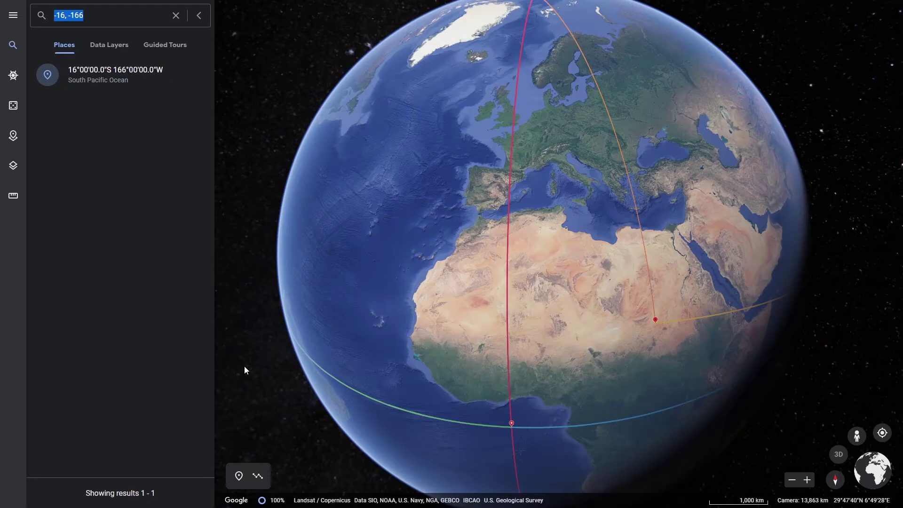
- Replace the search text with the coordinates -16, -166 and go to that location
key("BackSpace")
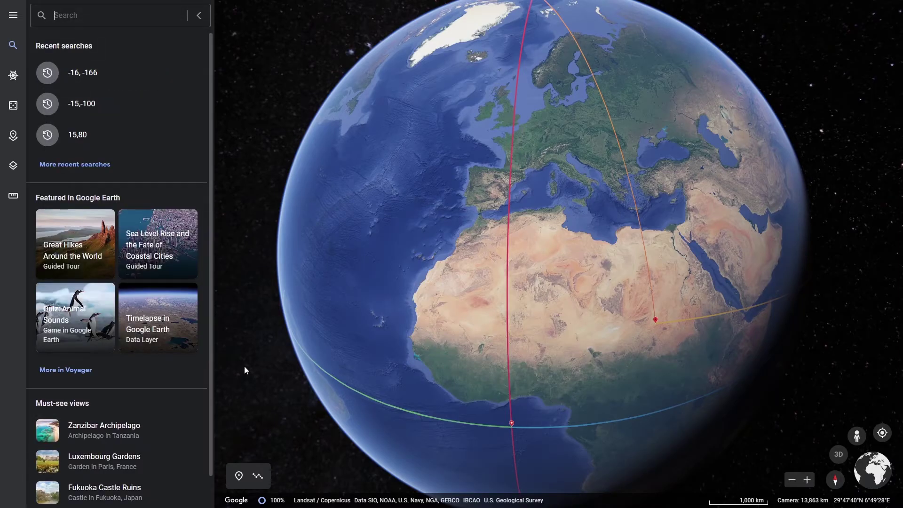
type("-")
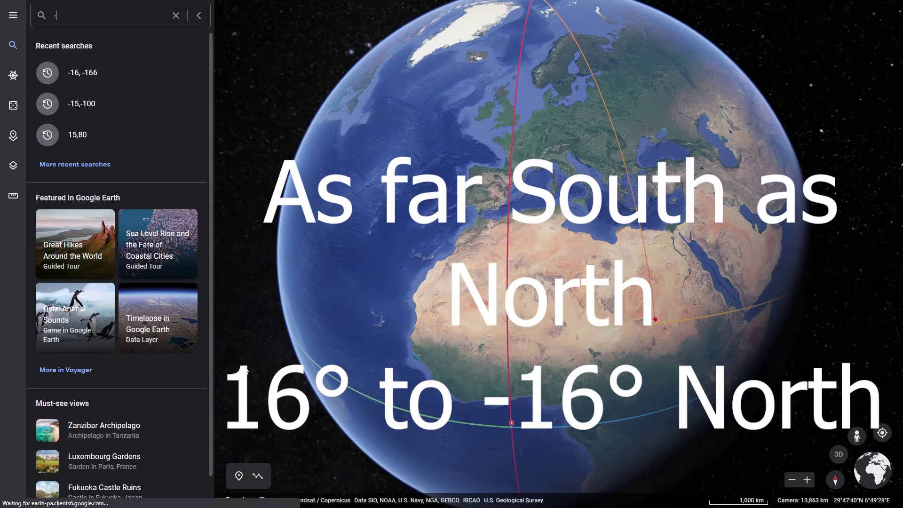
type("16")
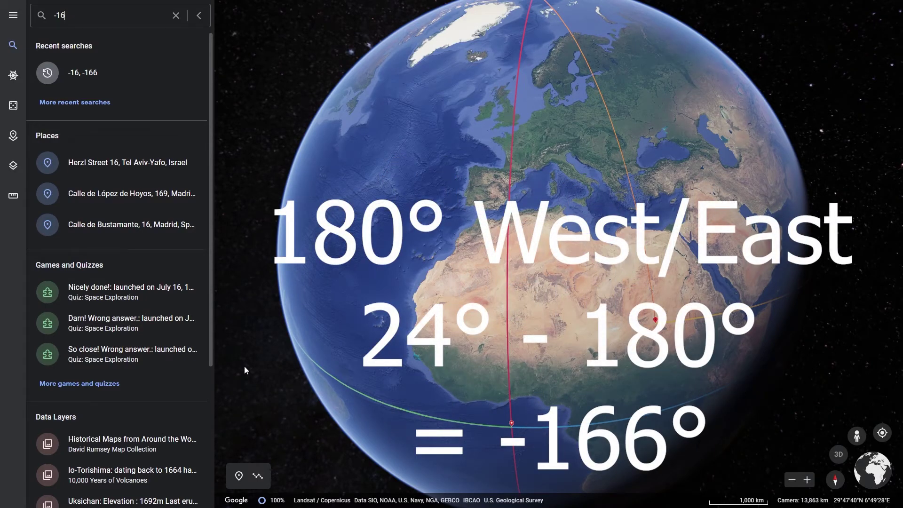
type(",")
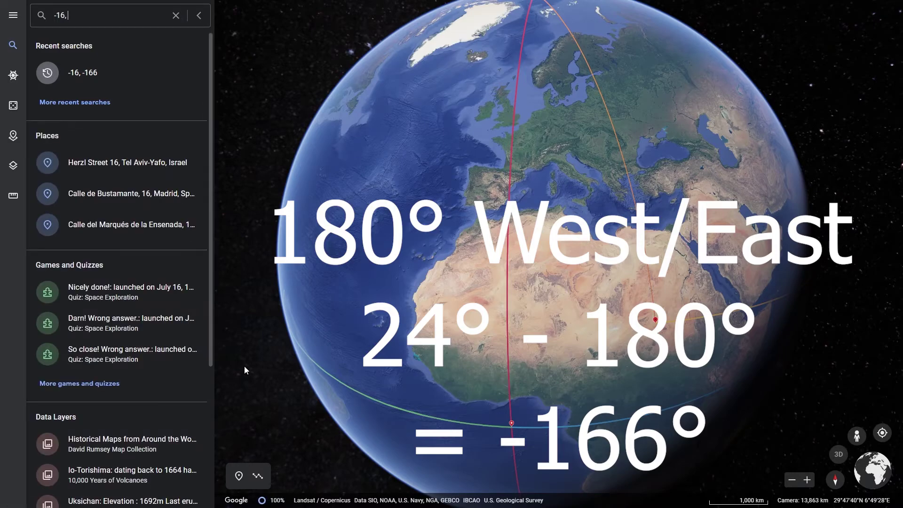
type(" -166")
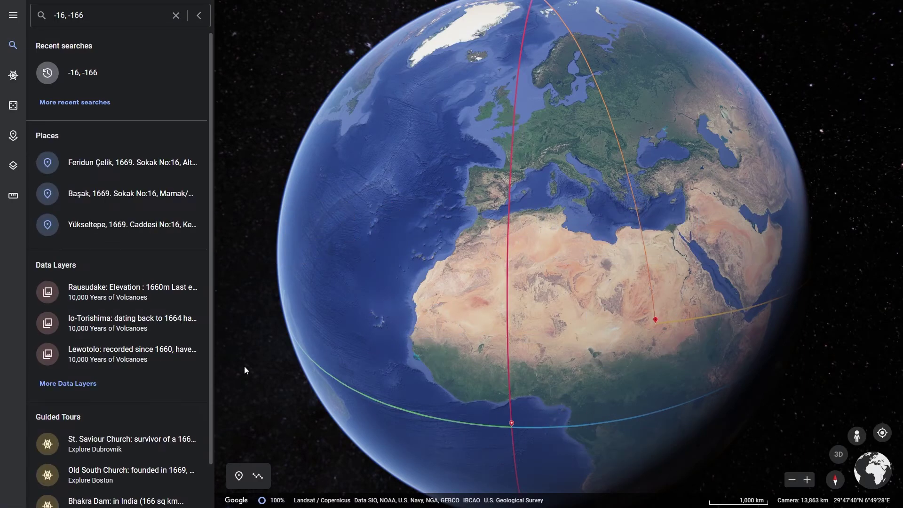
key("Return")
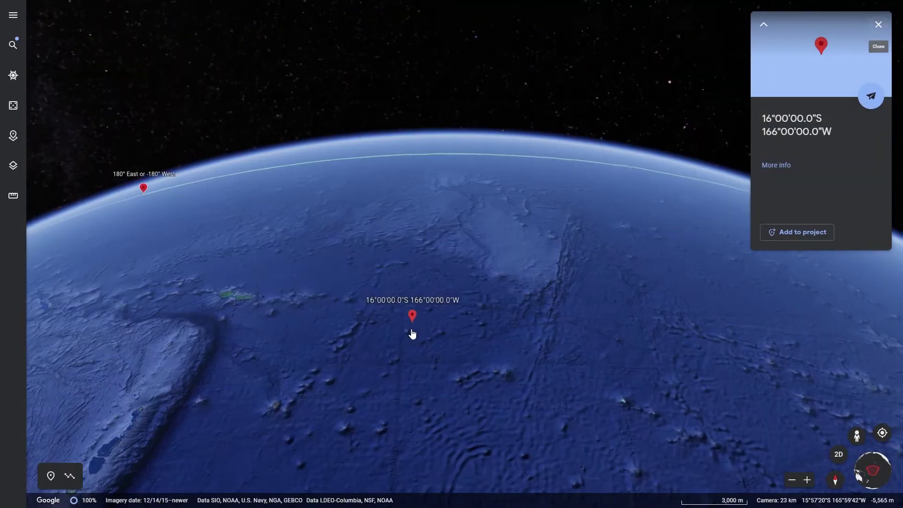
- Compare the searched 16°S 166°W location with the Random Place marker on the opposite side of the globe
scroll(408, 345, "down", 5)
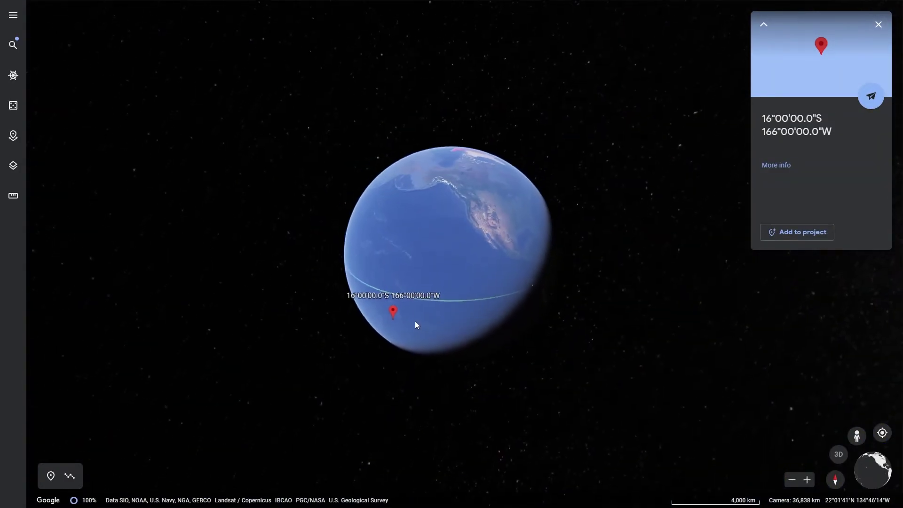
scroll(425, 320, "up", 3)
left_click_drag(438, 315, 301, 308)
left_click_drag(513, 294, 526, 419)
left_click_drag(460, 364, 522, 365)
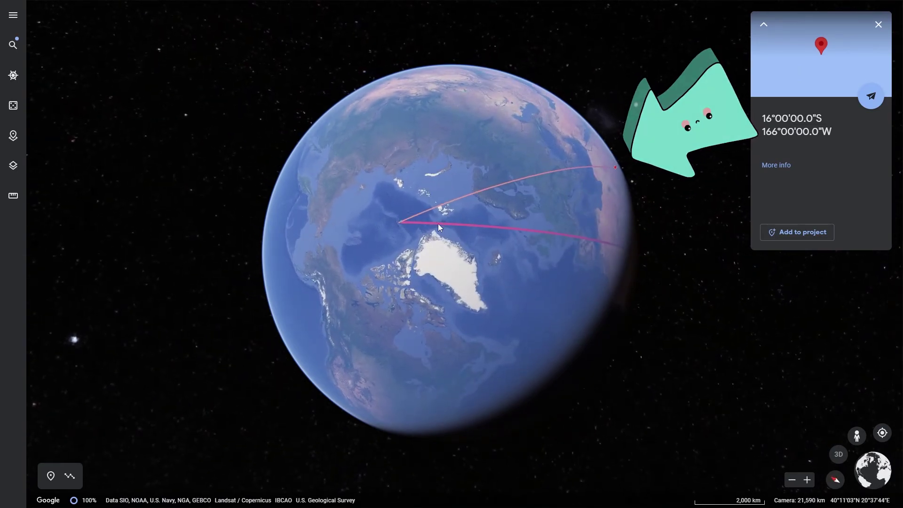
left_click_drag(438, 224, 544, 172)
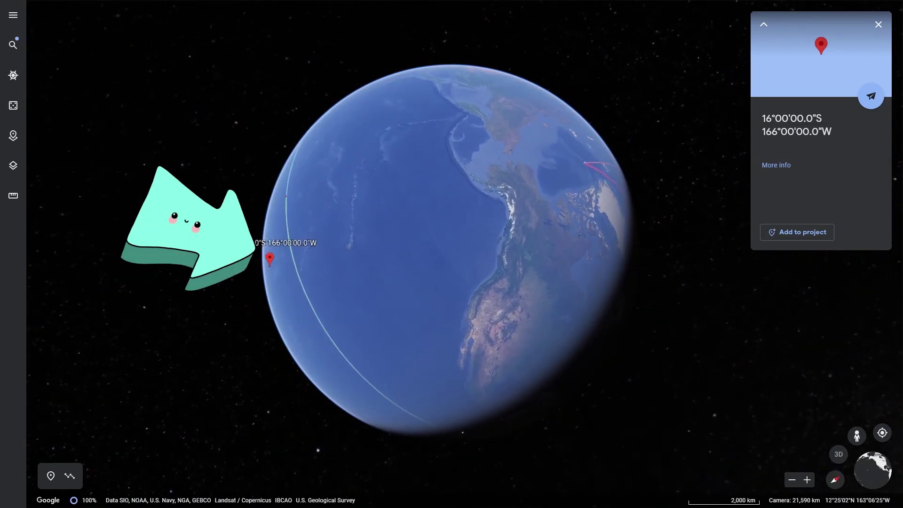